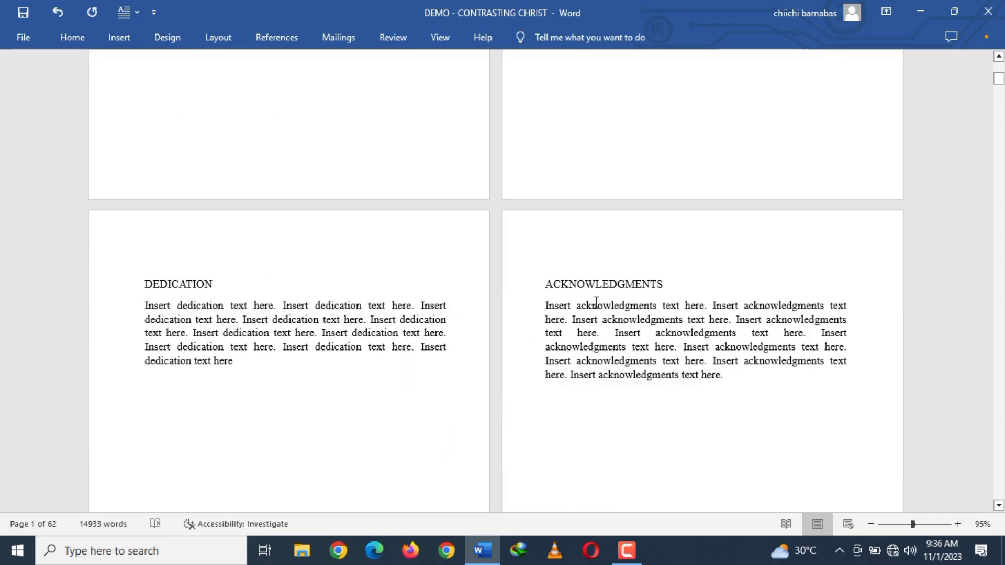
- Look through the manuscript's title page, dedication, acknowledgments, introduction and first chapter to see its unformatted headings
scroll(596, 303, down, 15)
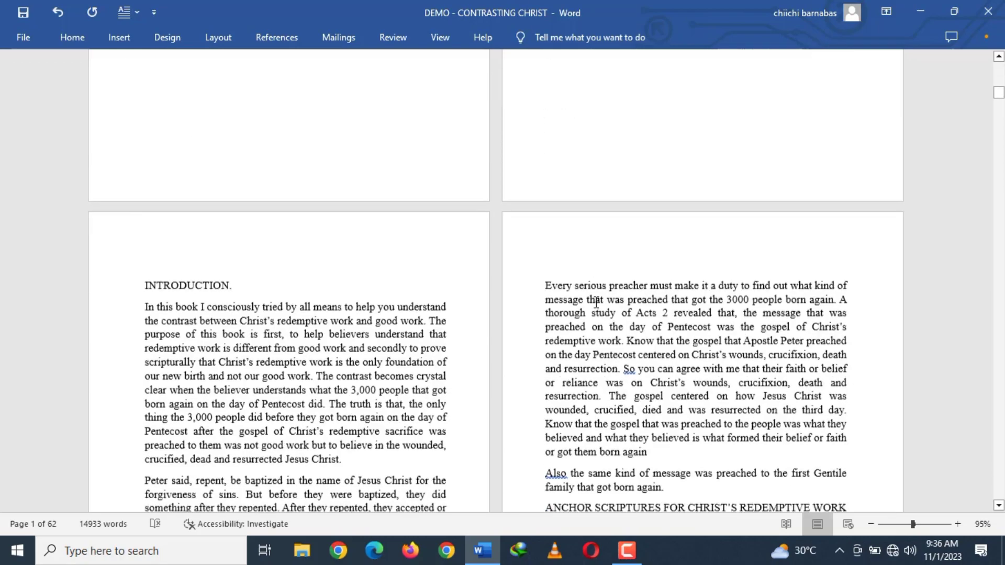
scroll(595, 302, down, 10)
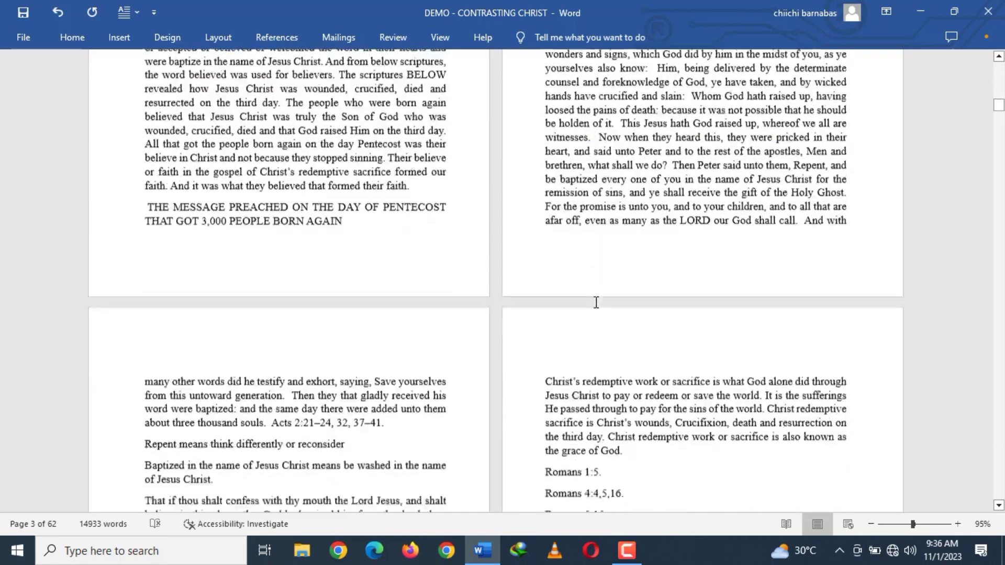
scroll(595, 302, down, 15)
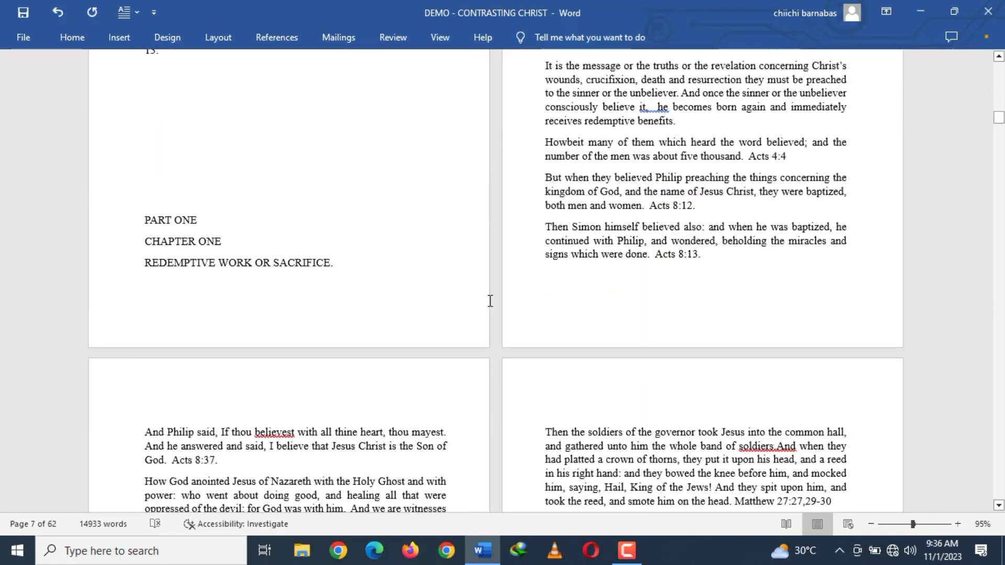
scroll(490, 301, up, 20)
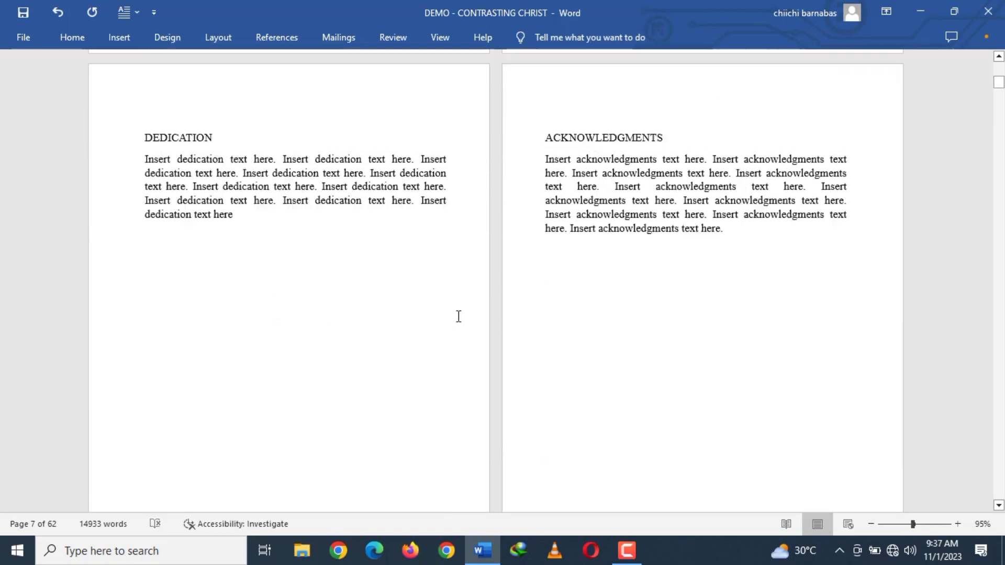
scroll(458, 316, up, 15)
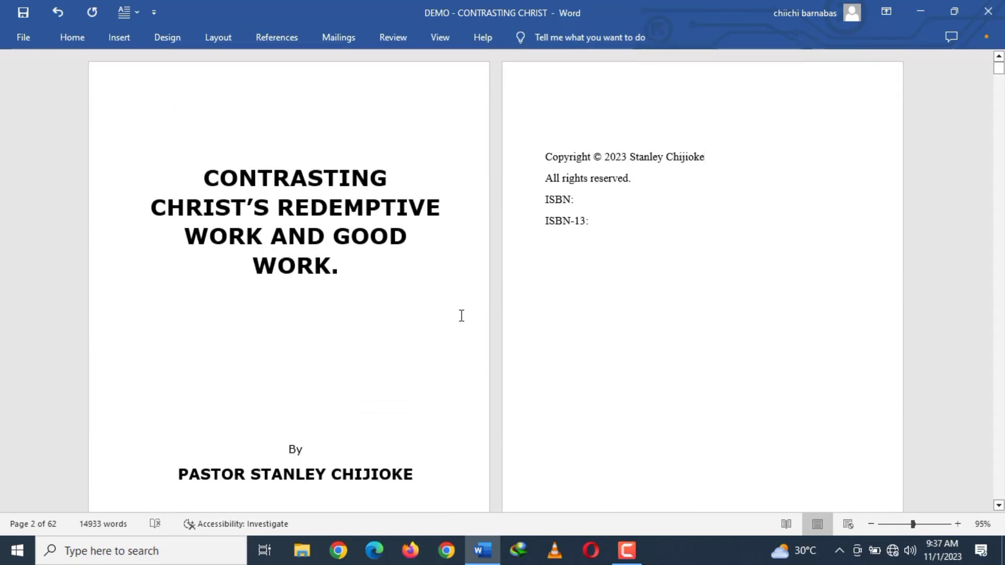
scroll(461, 316, down, 8)
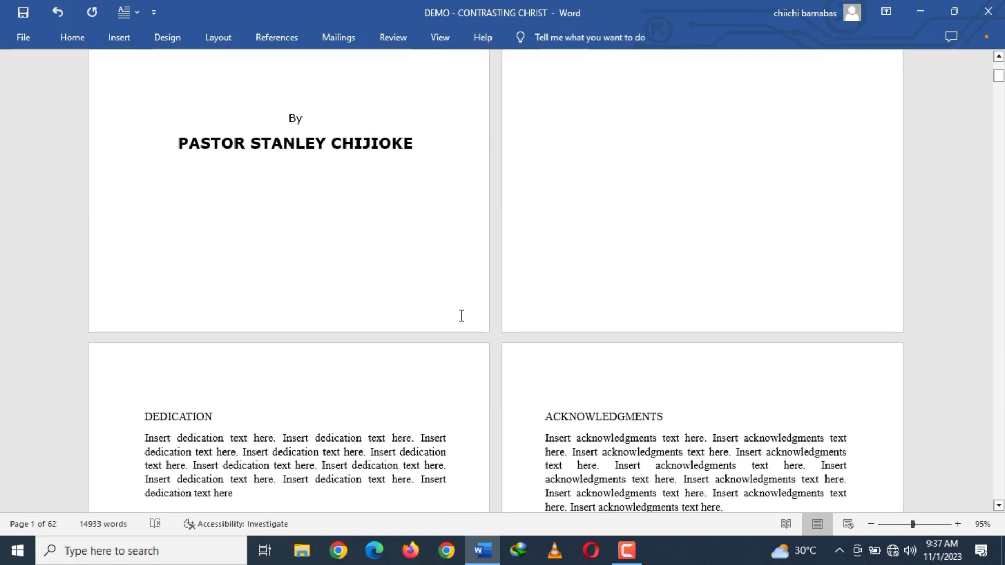
scroll(461, 315, down, 3)
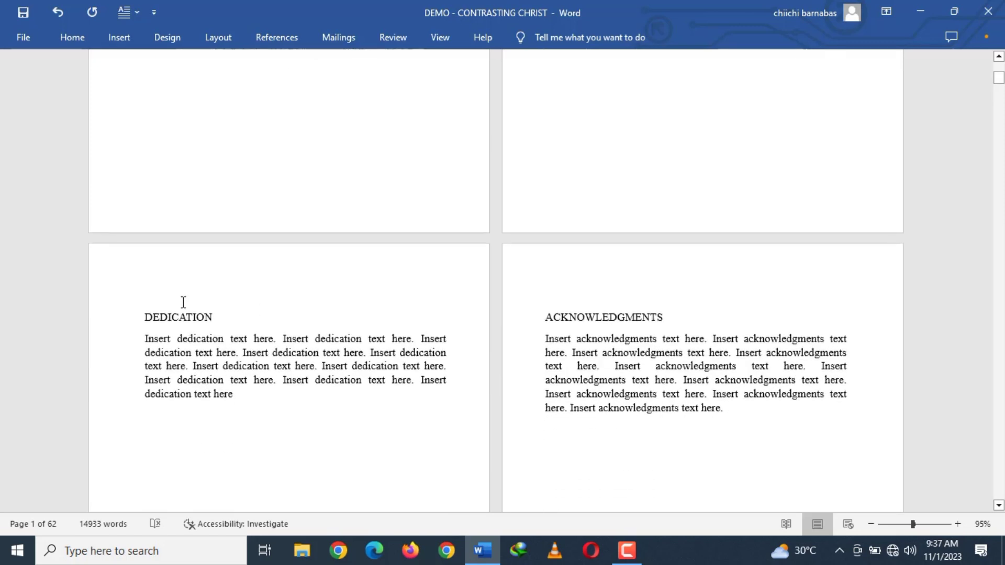
- With the DEDICATION line selected, modify the Heading 1 style to use bold text in black (Text 1)
drag(146, 318, 214, 317)
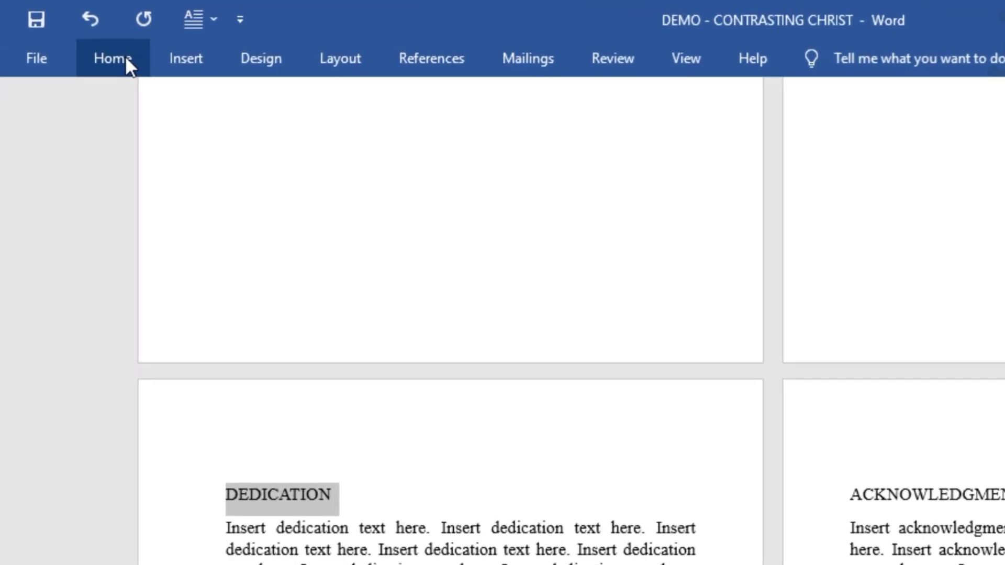
click(81, 39)
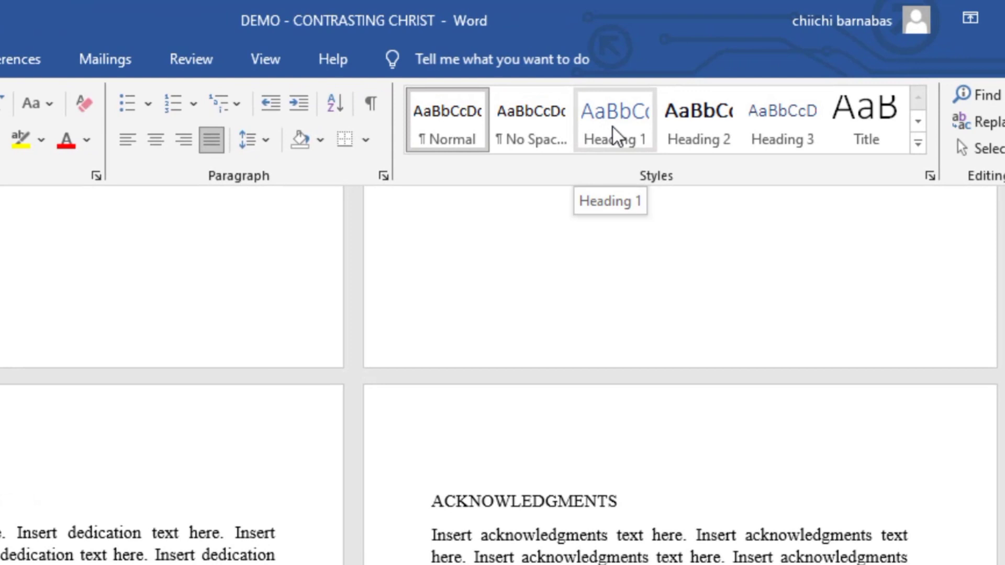
click(613, 127)
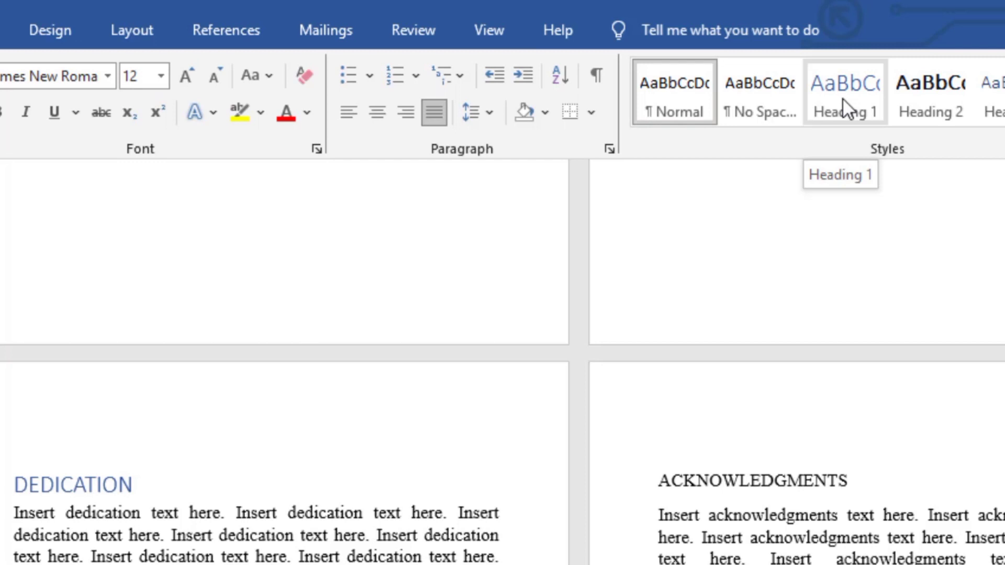
right_click(843, 97)
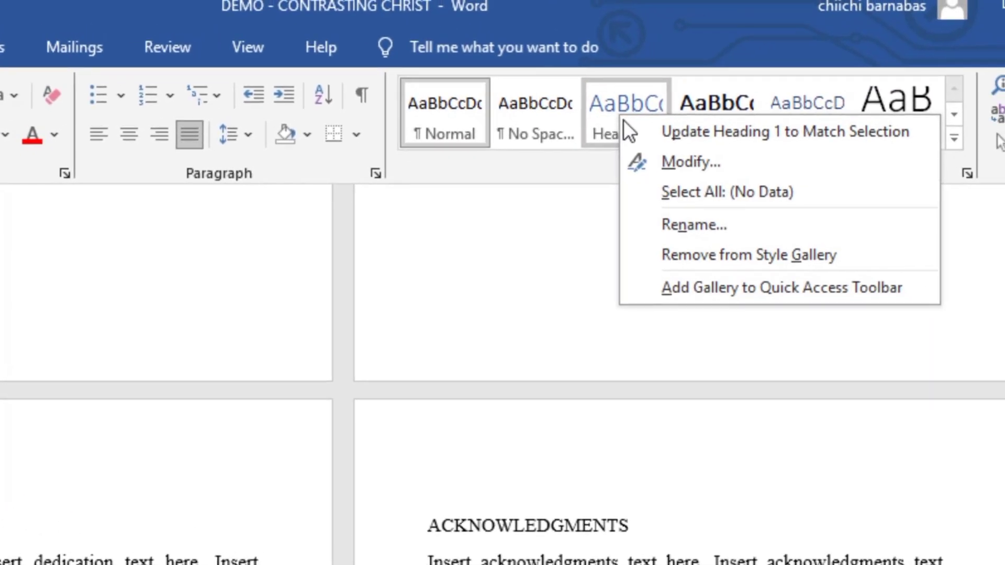
click(711, 161)
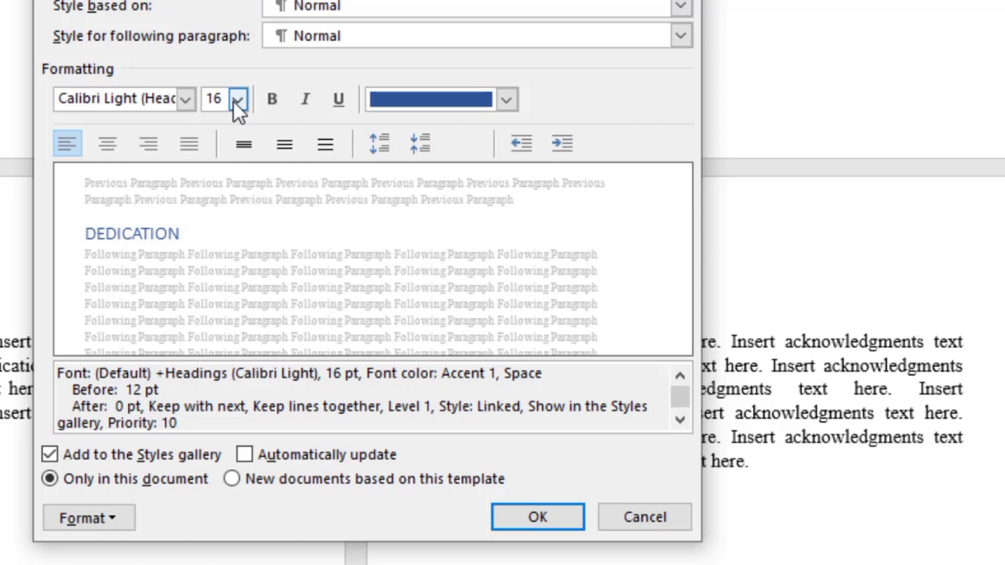
click(265, 98)
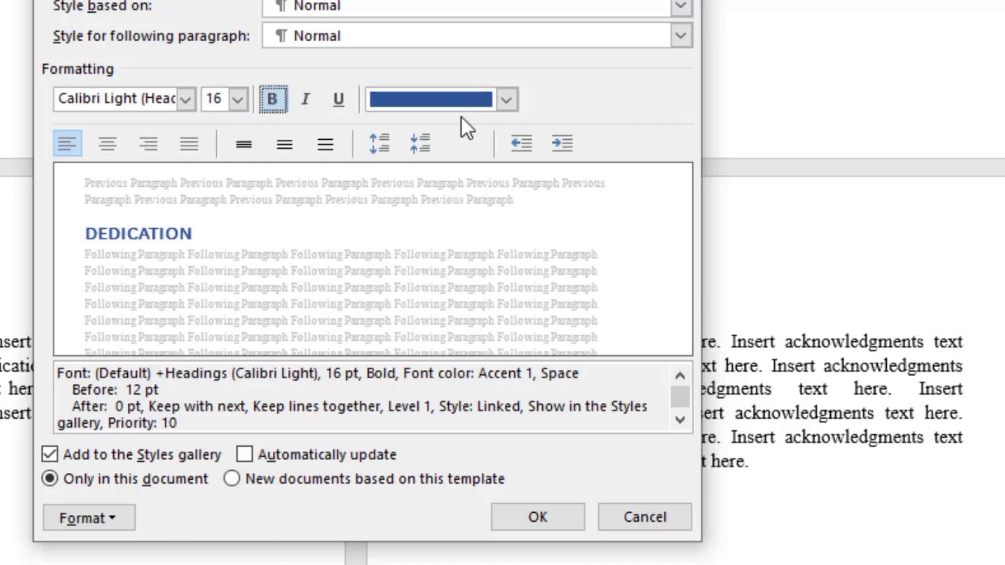
click(505, 98)
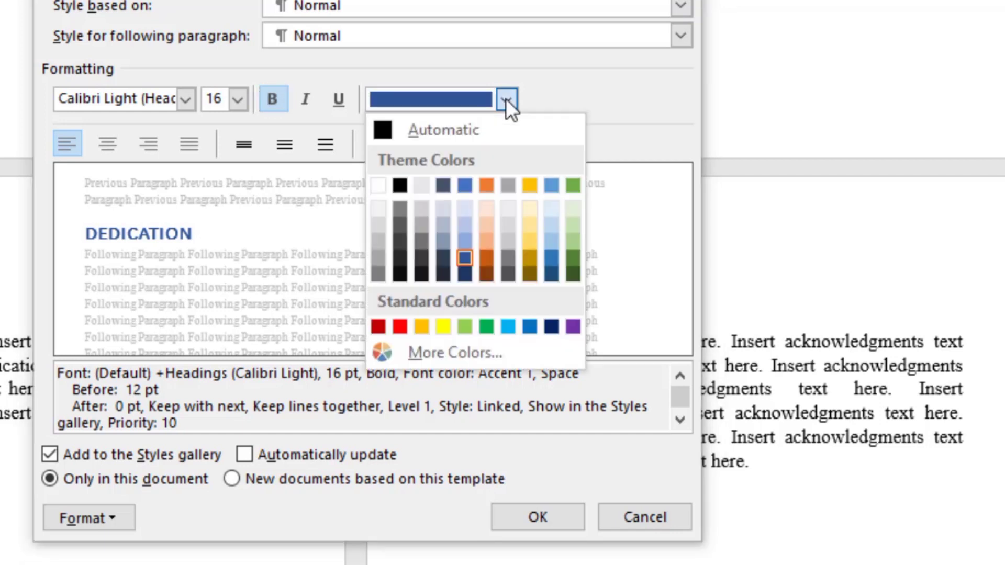
click(399, 272)
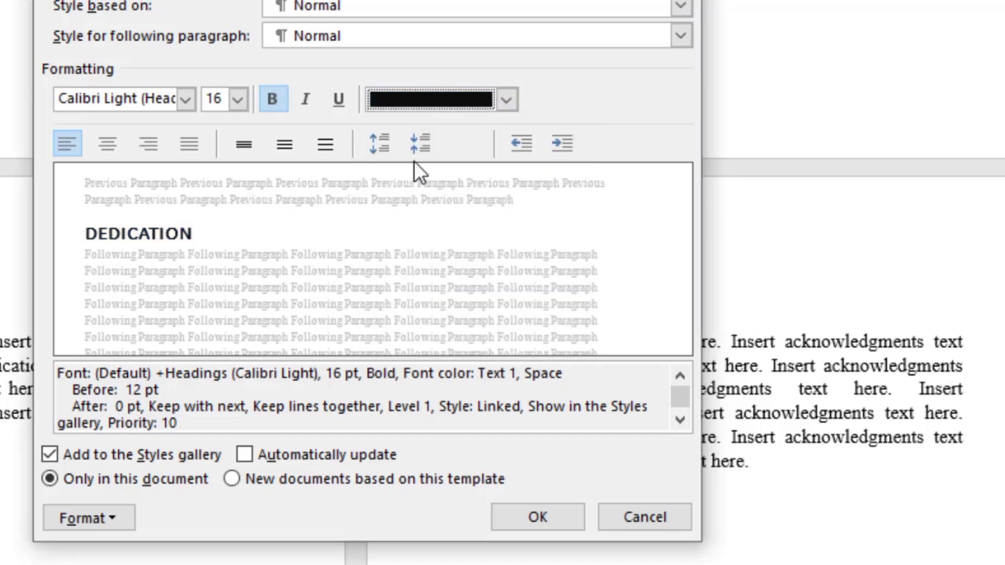
- Center the Heading 1 style with 1.5 line spacing and paragraph spacing of 18 pt before and 6 pt after
click(114, 147)
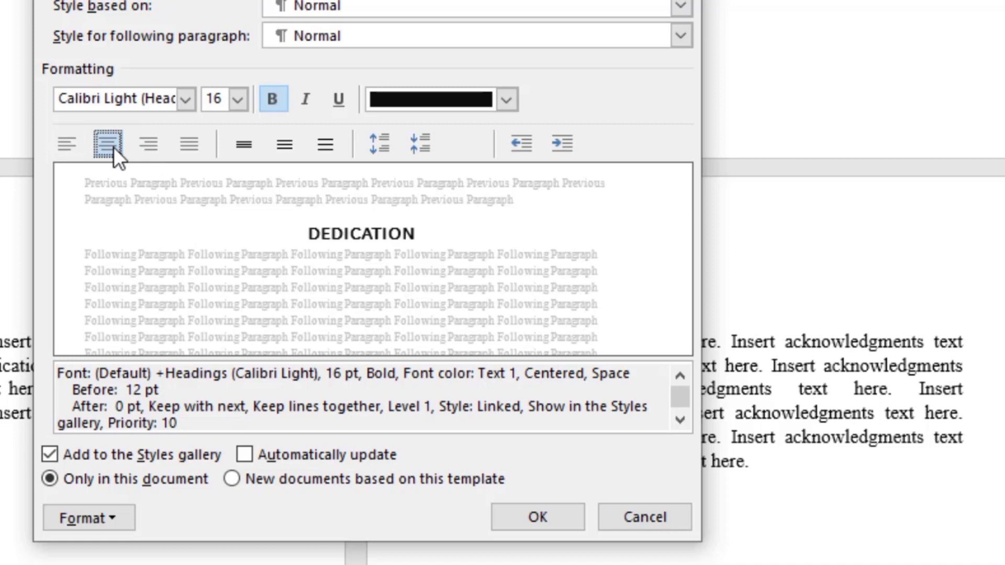
click(243, 147)
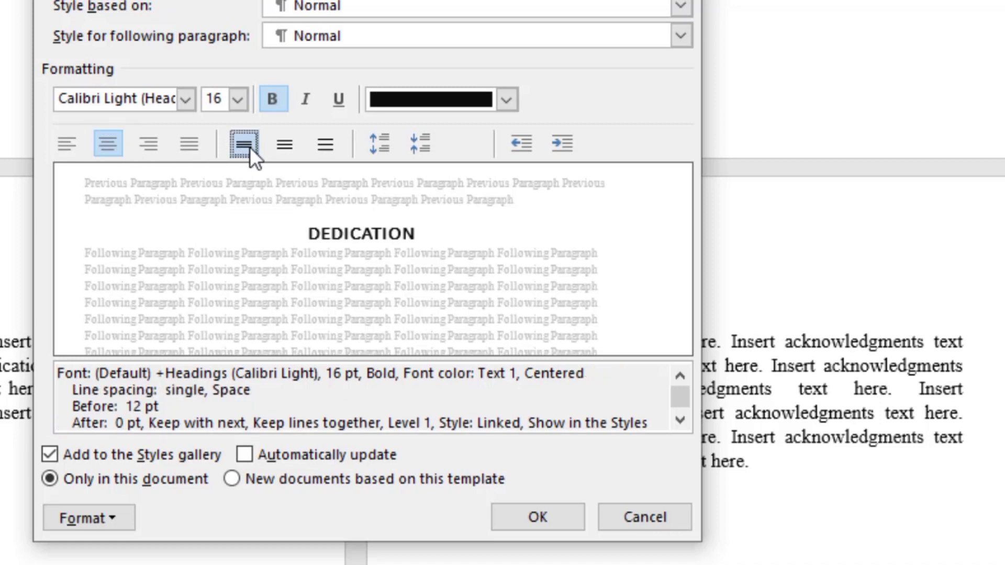
click(284, 147)
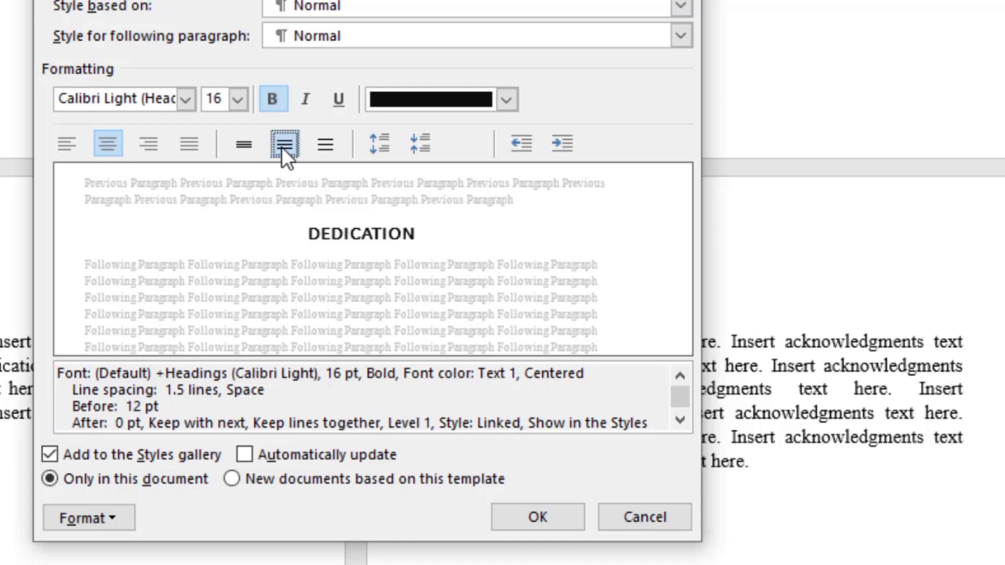
click(388, 140)
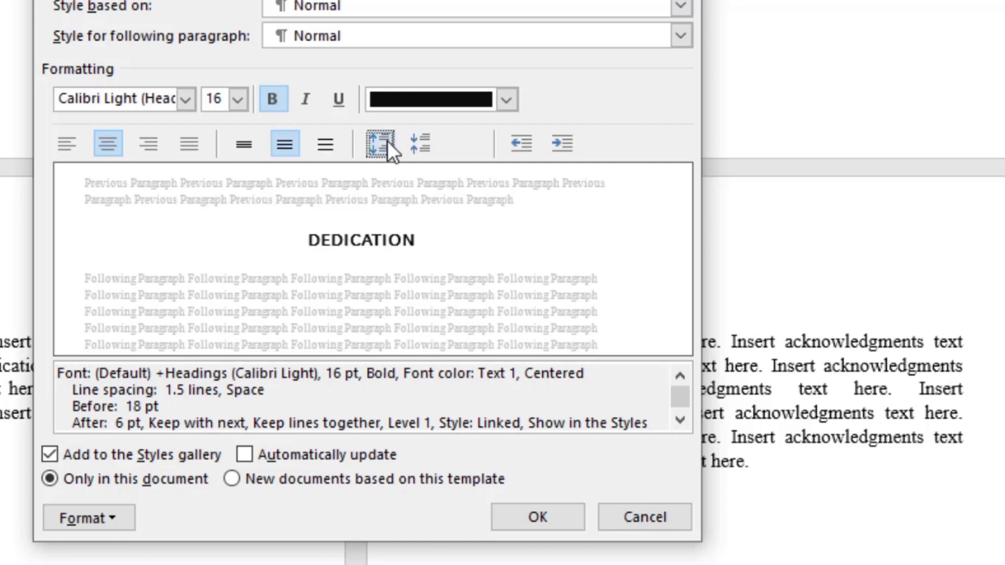
click(420, 139)
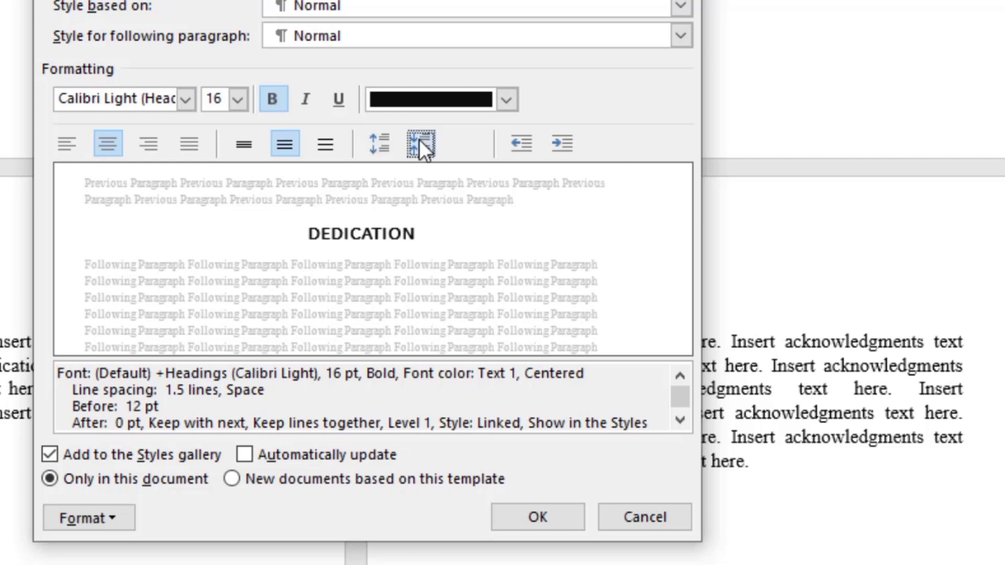
click(389, 139)
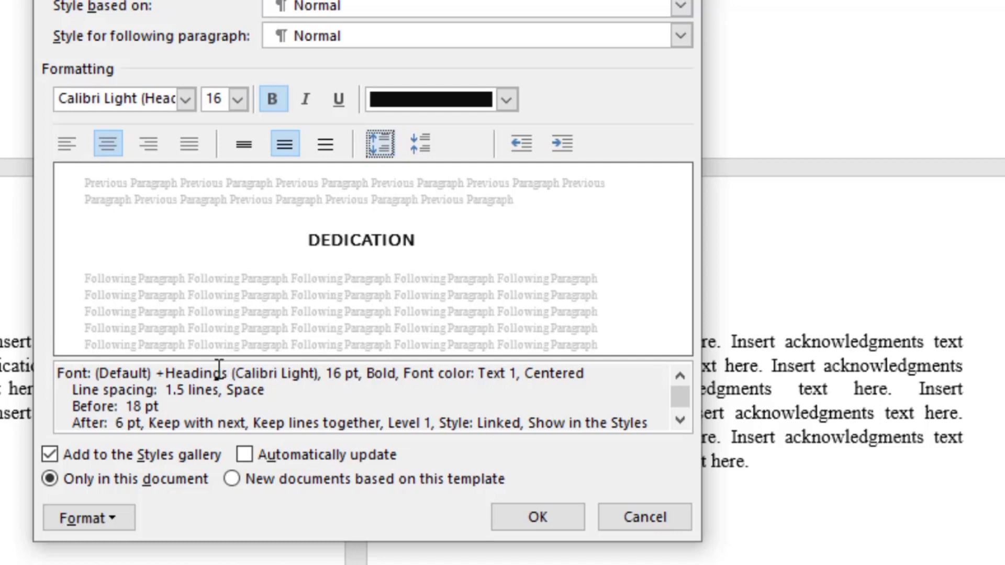
- Turn on automatic updating for the Heading 1 style and save the style changes
scroll(218, 366, down, 1)
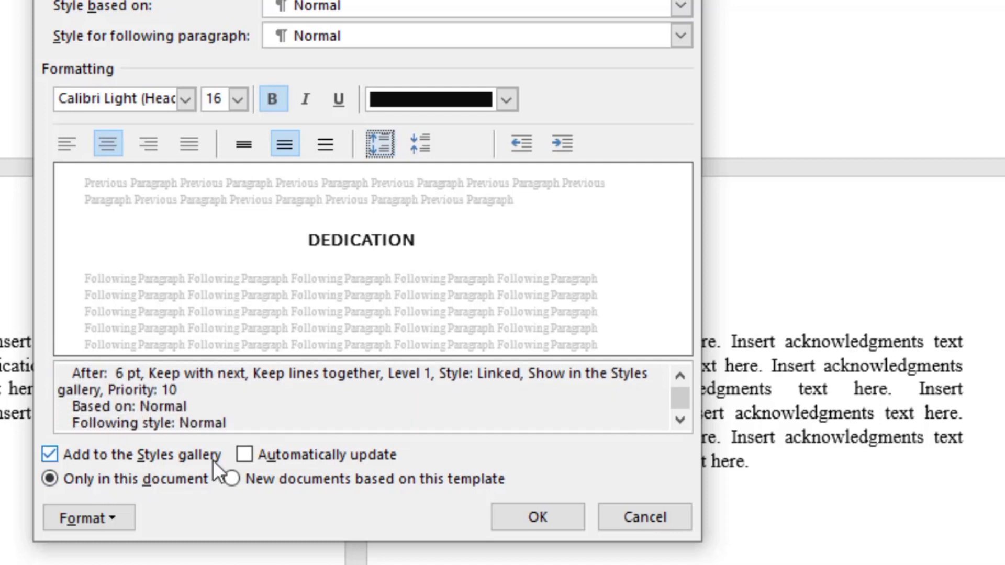
click(244, 454)
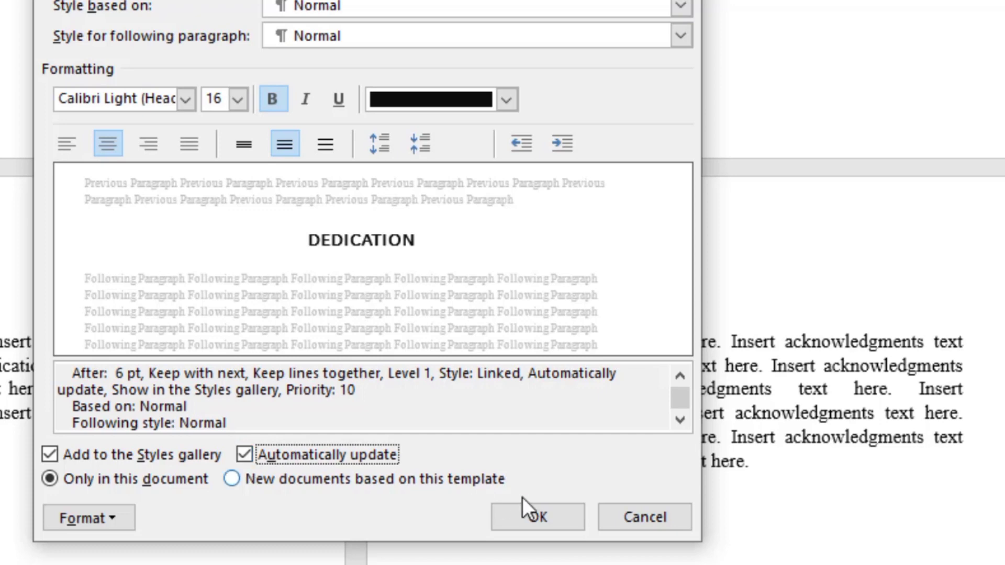
click(529, 514)
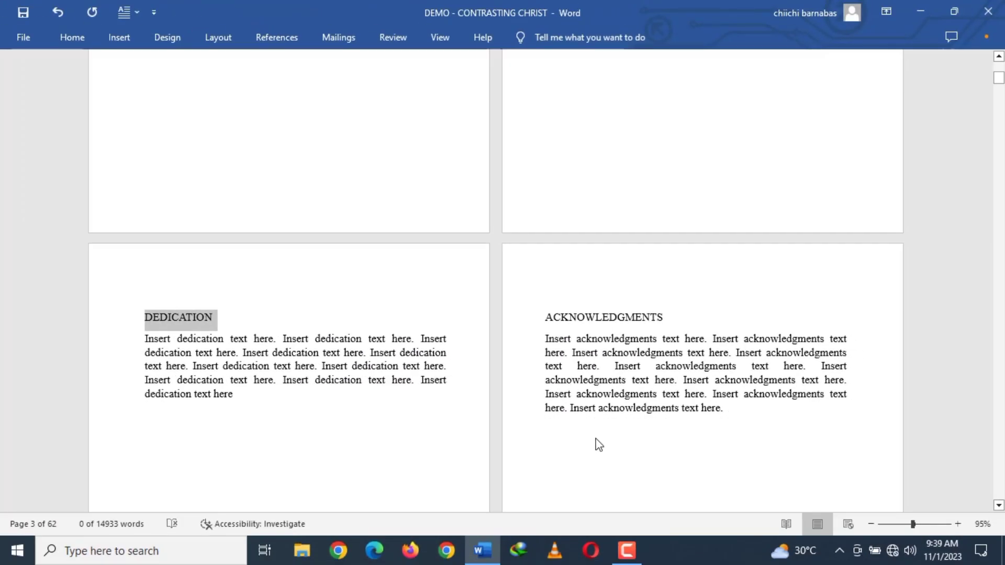
- Apply the Heading 1 style to the DEDICATION line
click(279, 295)
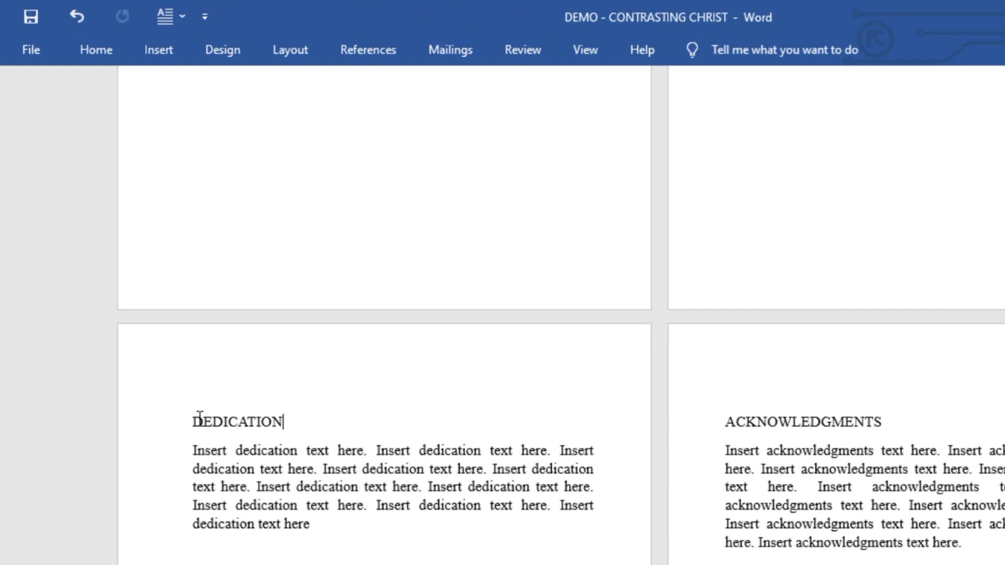
click(94, 49)
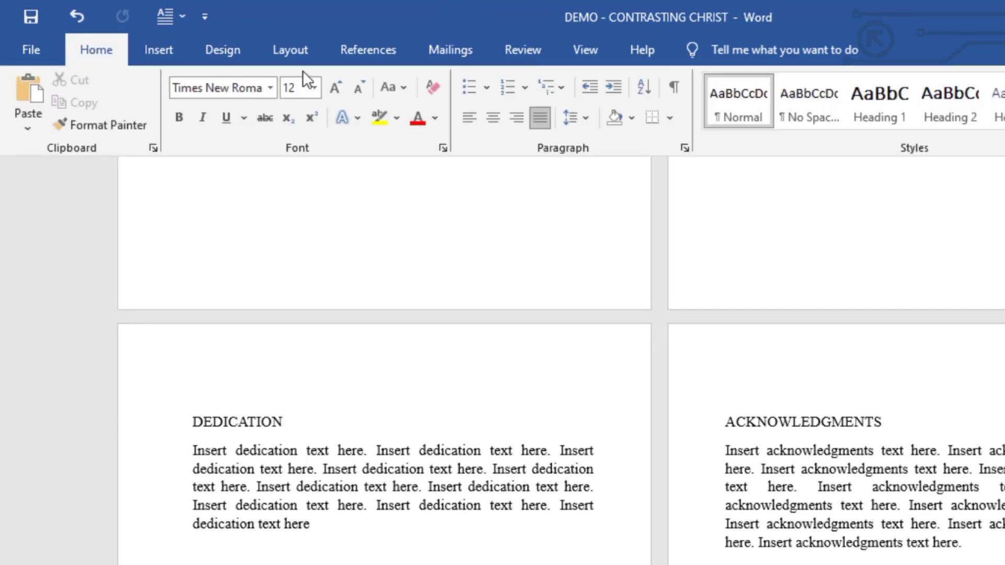
click(858, 96)
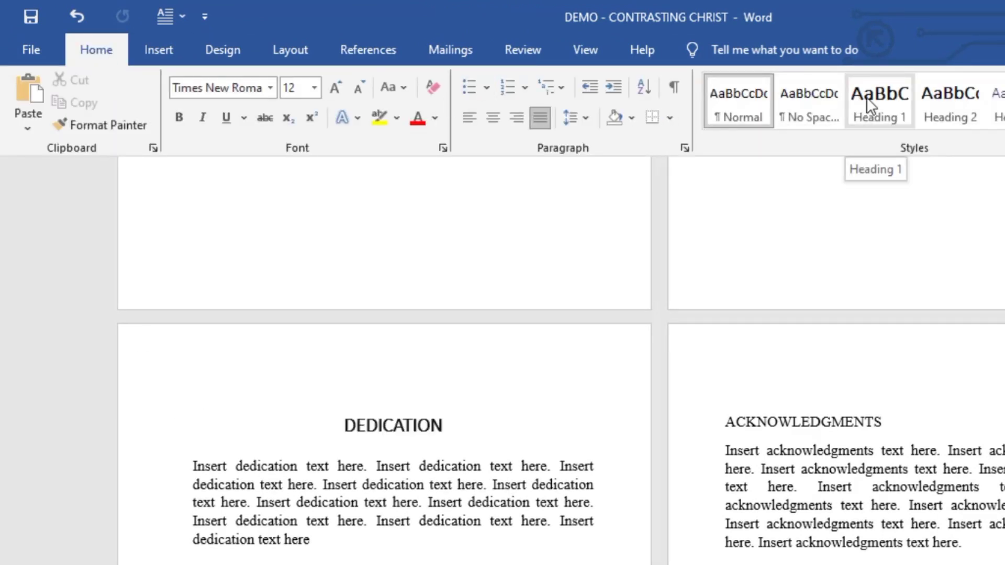
click(876, 106)
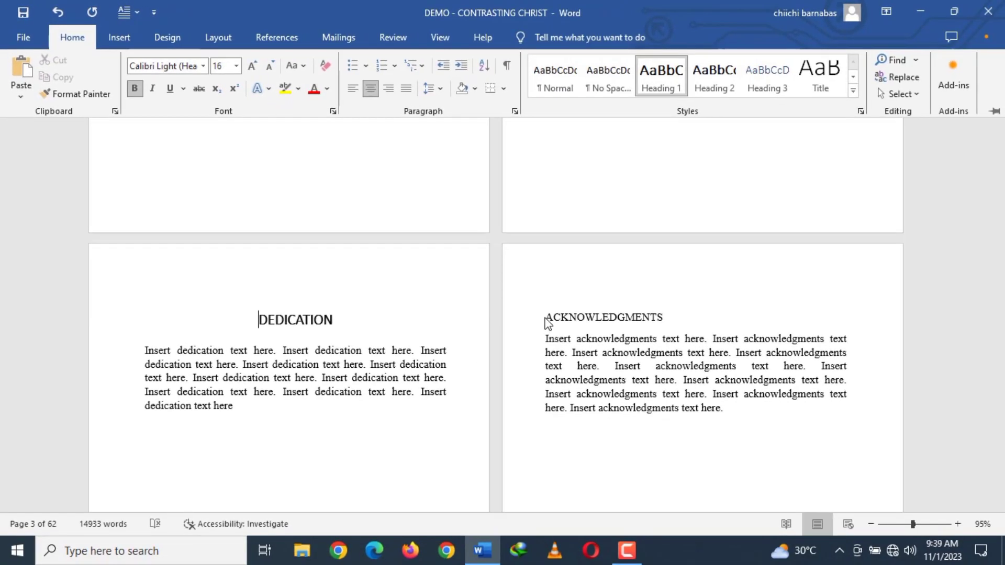
key(ctrl+F1)
- Keep the ribbon permanently expanded and apply the Heading 1 style to the ACKNOWLEDGMENTS line
click(547, 318)
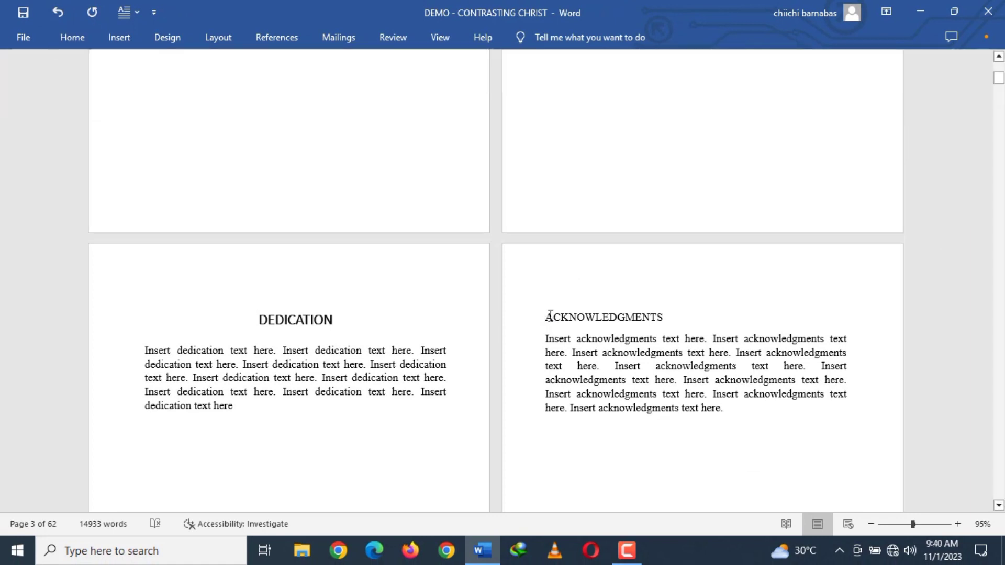
click(76, 35)
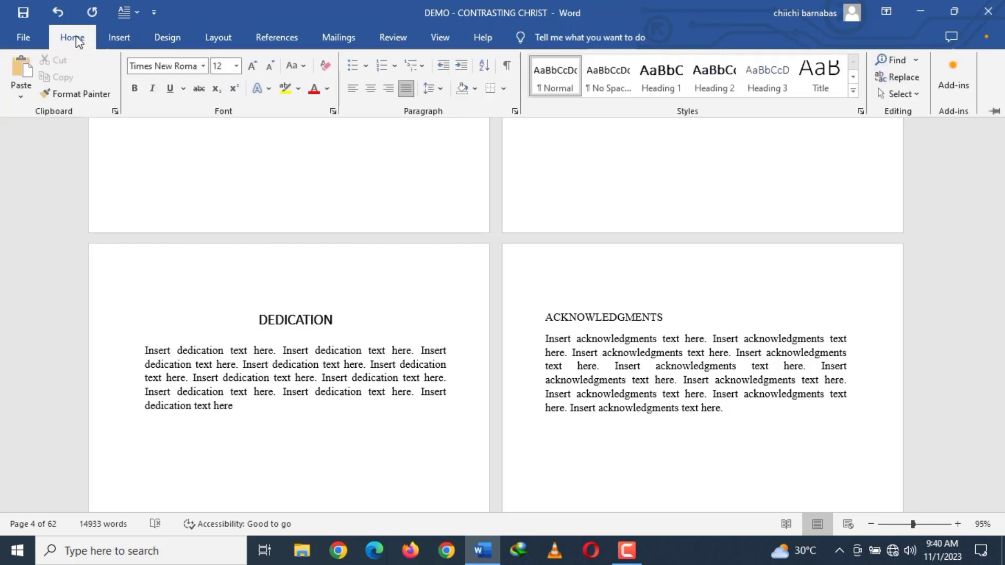
click(993, 112)
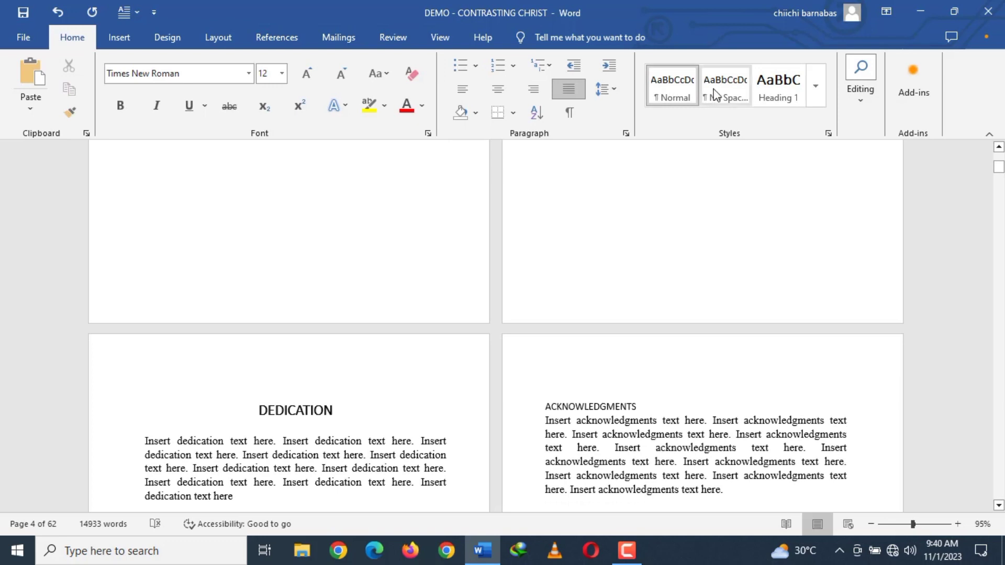
click(774, 88)
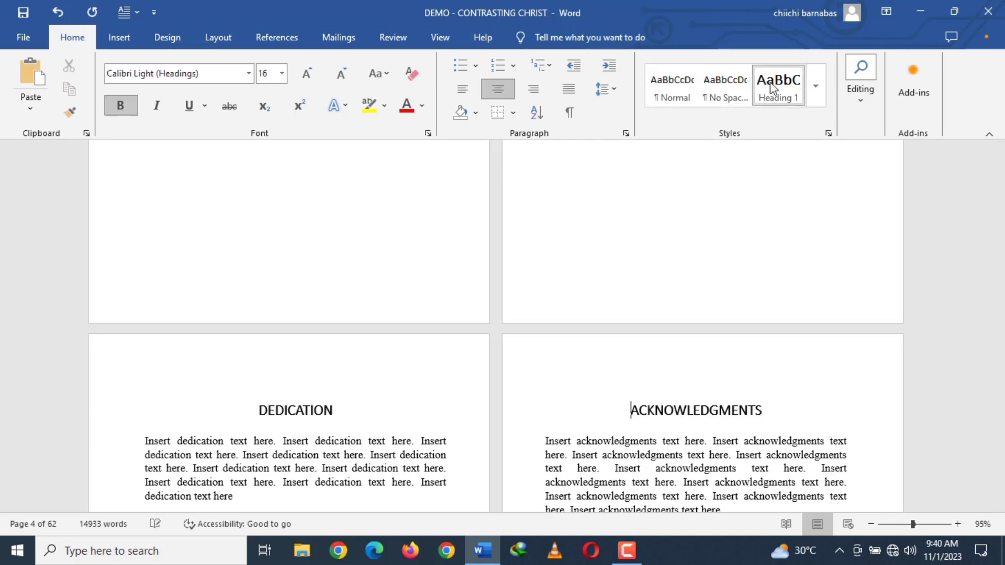
- Apply the Heading 1 style to the INTRODUCTION line
scroll(765, 213, down, 3)
scroll(526, 304, down, 4)
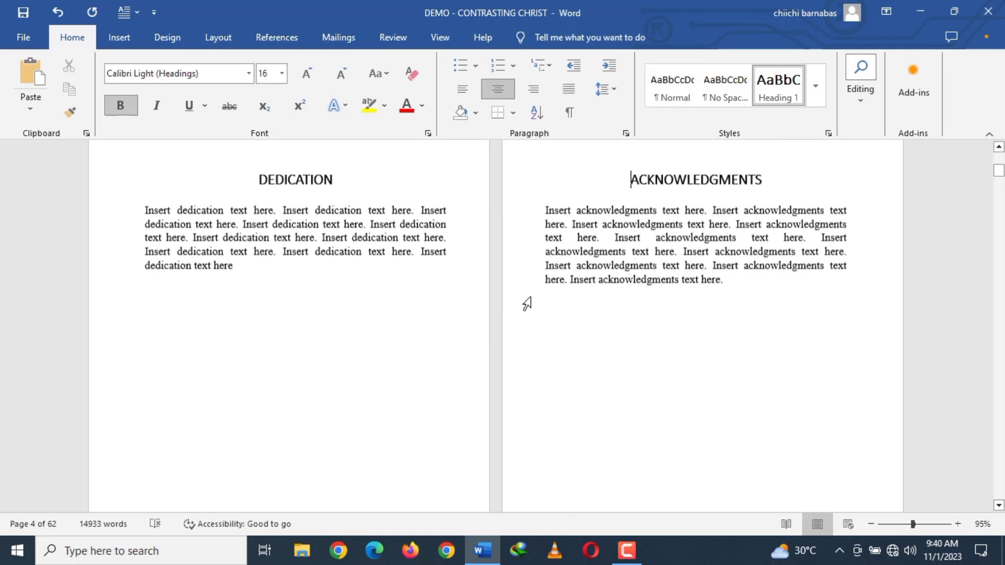
scroll(527, 303, down, 10)
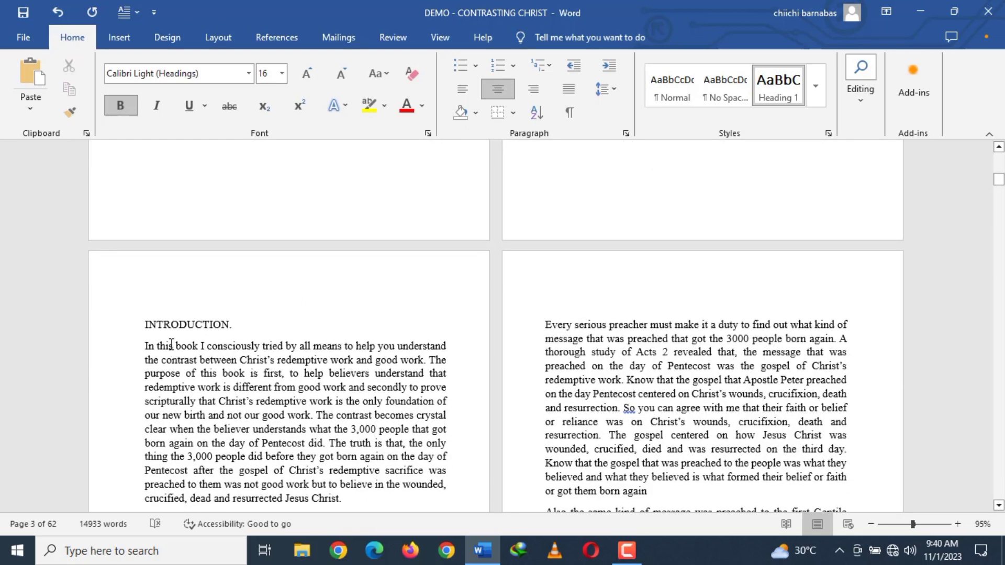
click(142, 325)
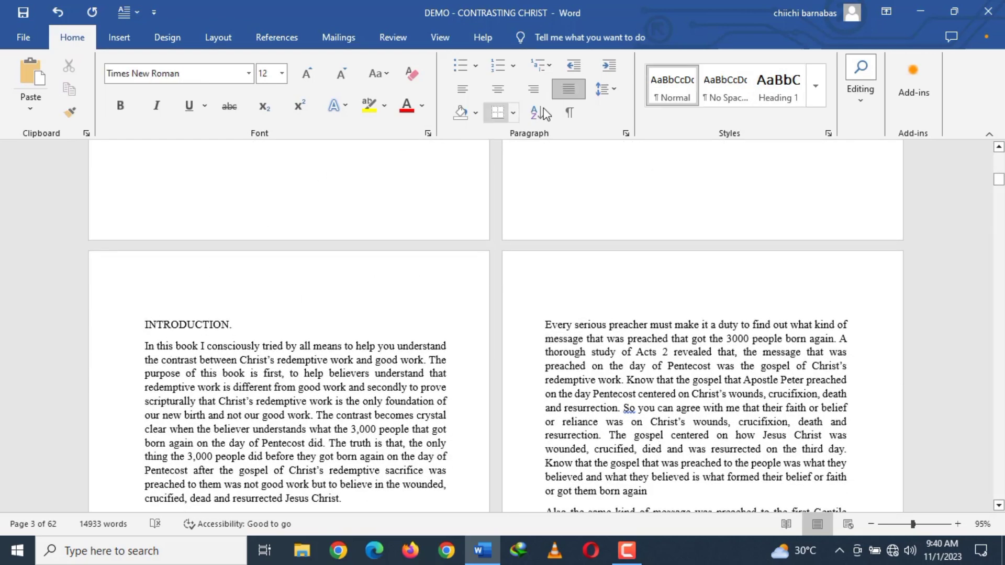
click(773, 84)
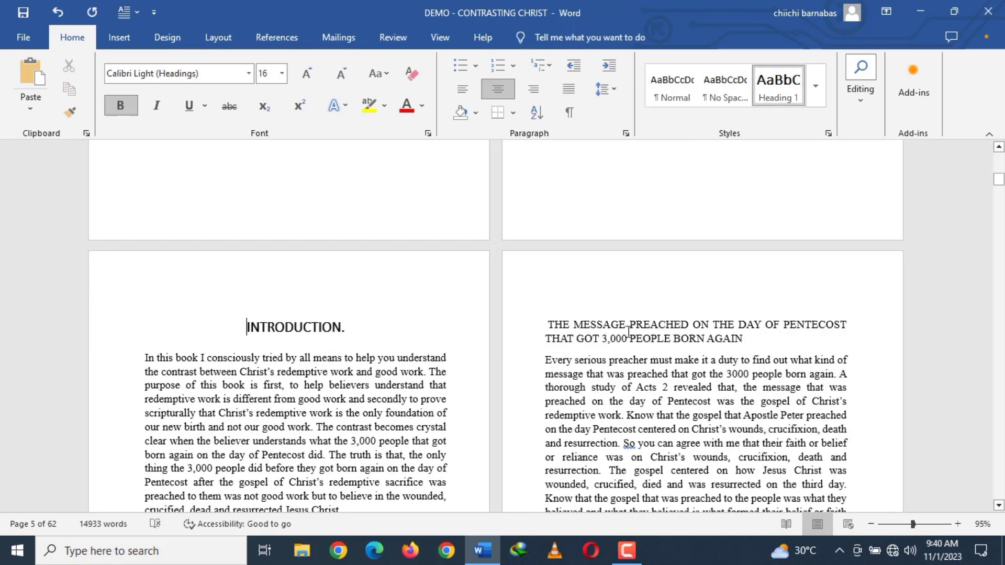
- Check the heading formatting on the introduction, dedication and acknowledgments pages
scroll(637, 310, down, 5)
scroll(637, 310, up, 3)
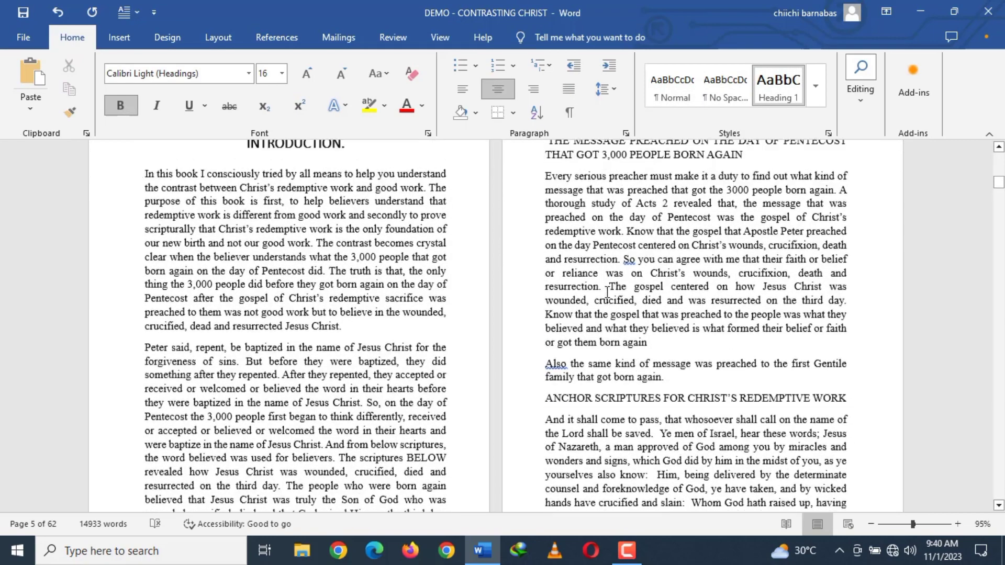
scroll(375, 314, up, 10)
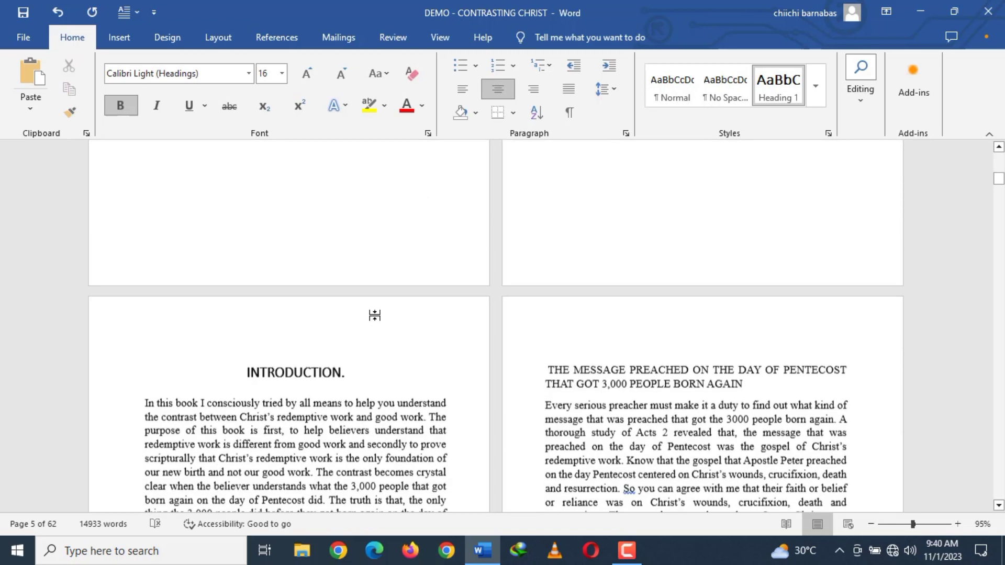
scroll(376, 315, up, 2)
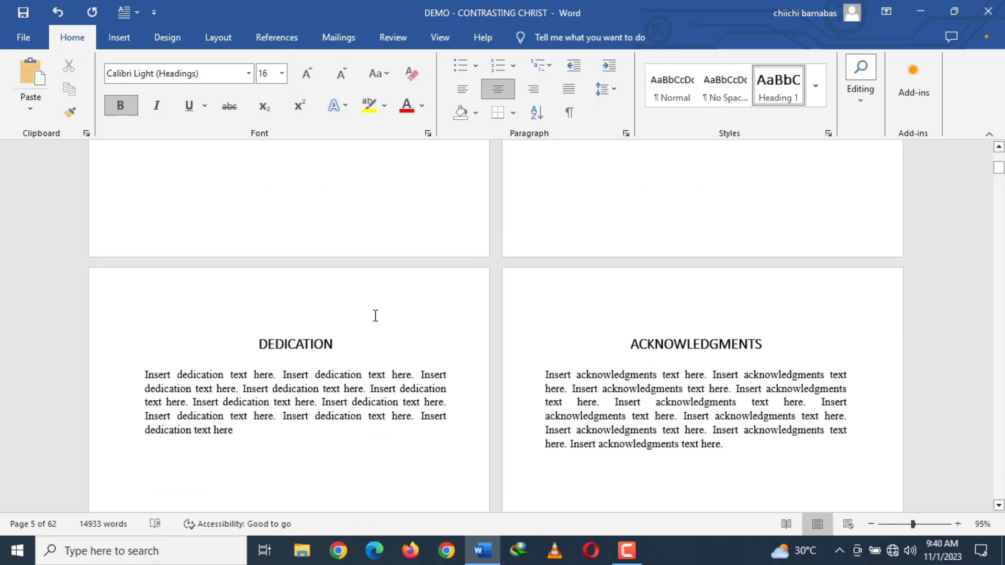